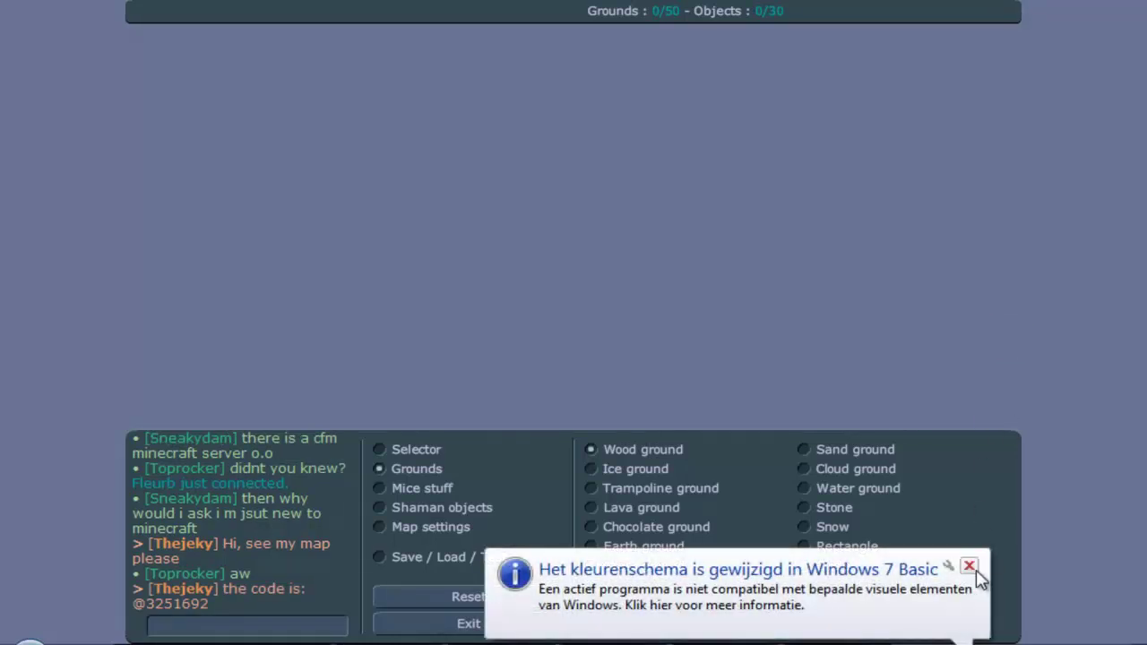
# Draw a wood ground along the map's lower edge as a floor, about 795 wide and 38 high.
pyautogui.click(969, 568)
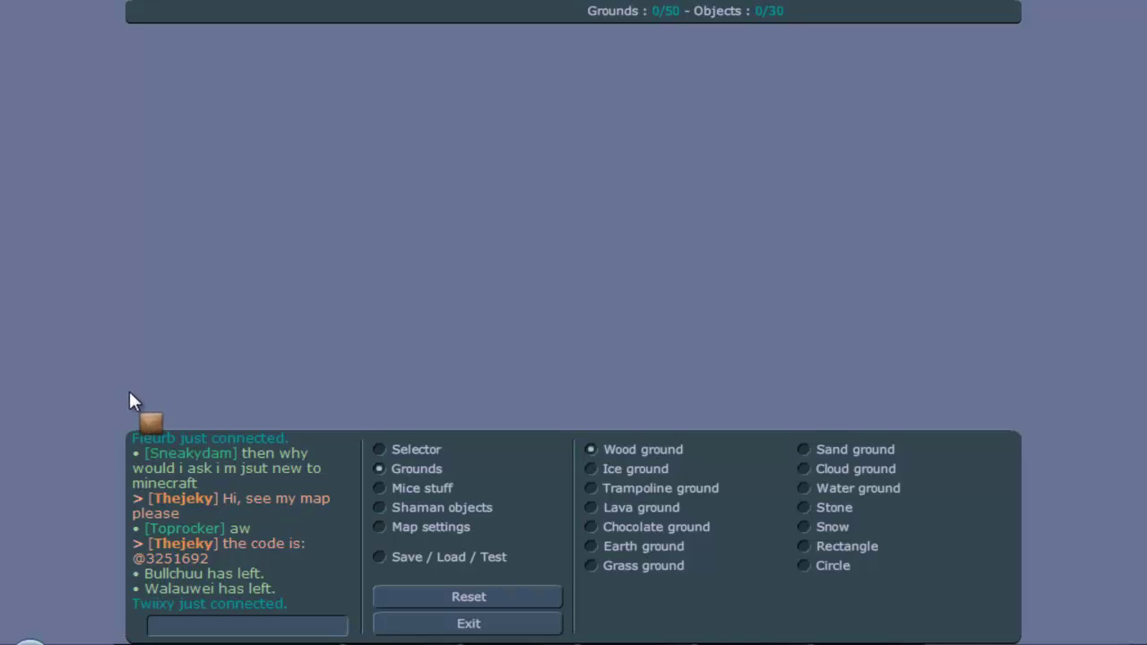
pyautogui.moveTo(129, 392); pyautogui.dragTo(1021, 434)
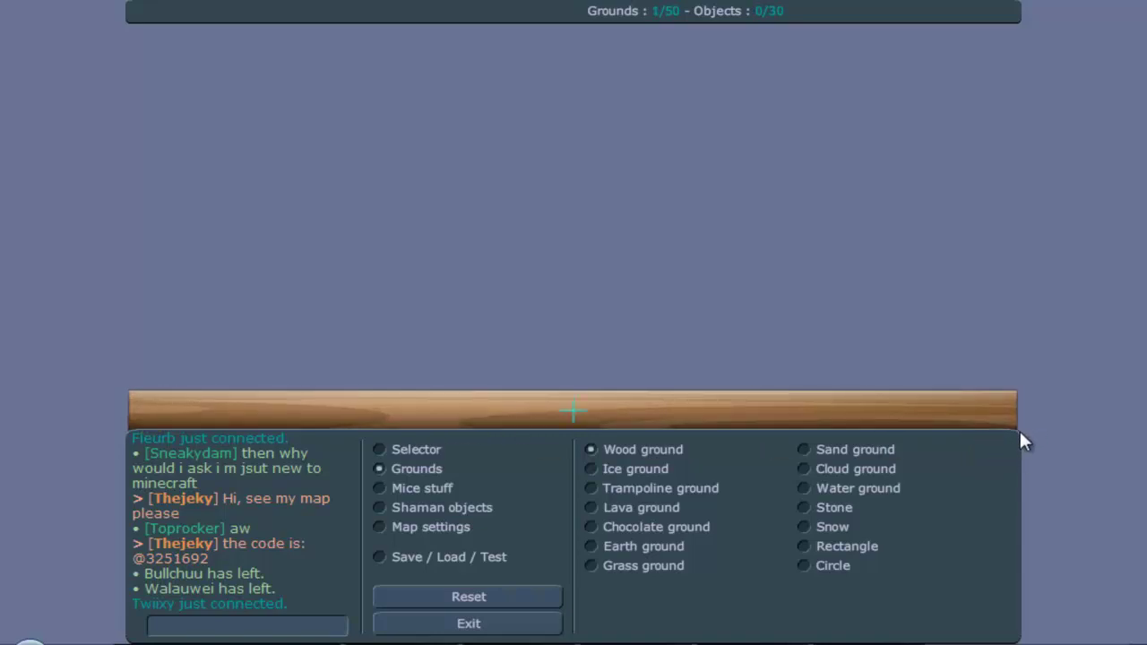
pyautogui.click(384, 448)
pyautogui.click(551, 412)
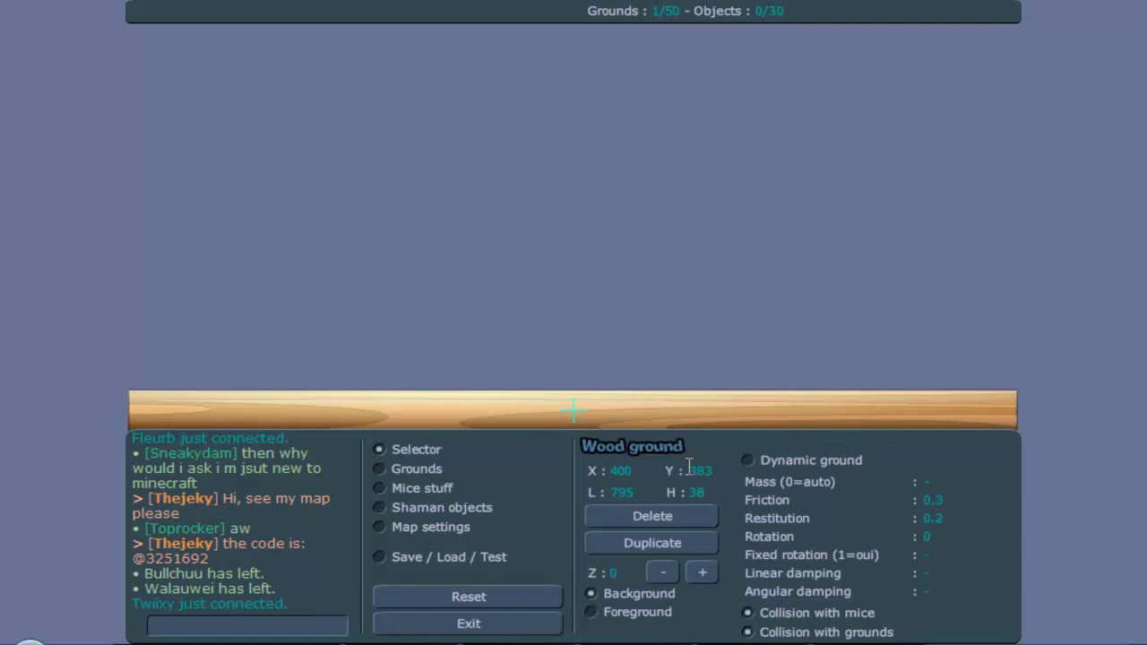
# Add a 40 by 40 wood block on the floor and make it dynamic with mass 1 and fixed rotation 1.
pyautogui.click(405, 471)
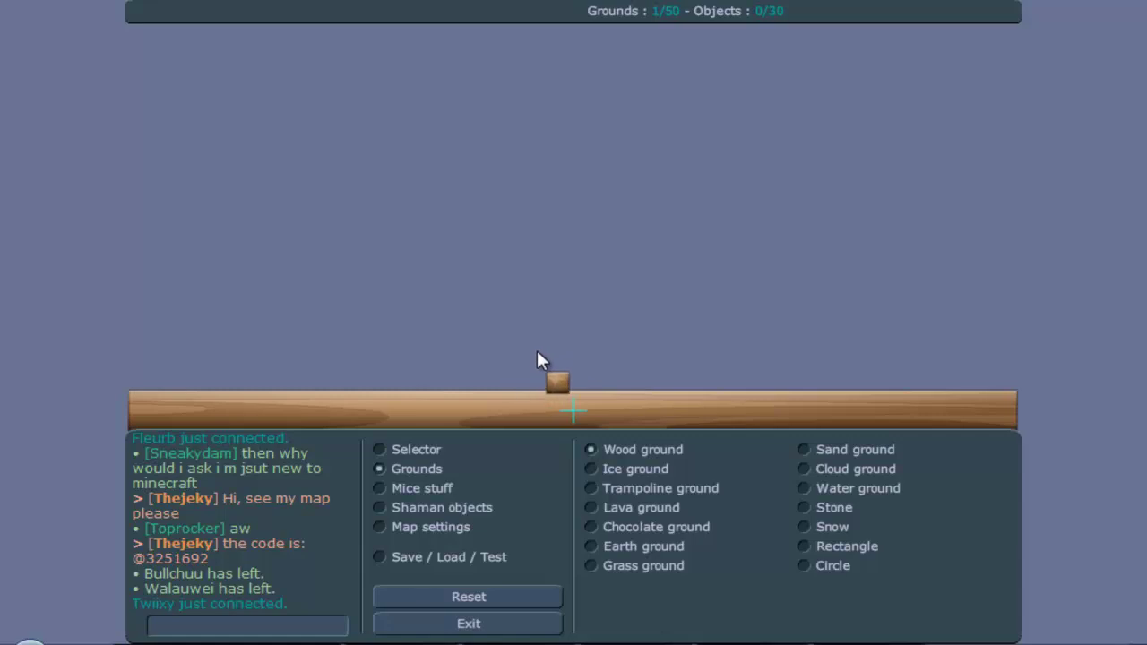
pyautogui.moveTo(526, 347); pyautogui.dragTo(565, 372)
pyautogui.click(395, 449)
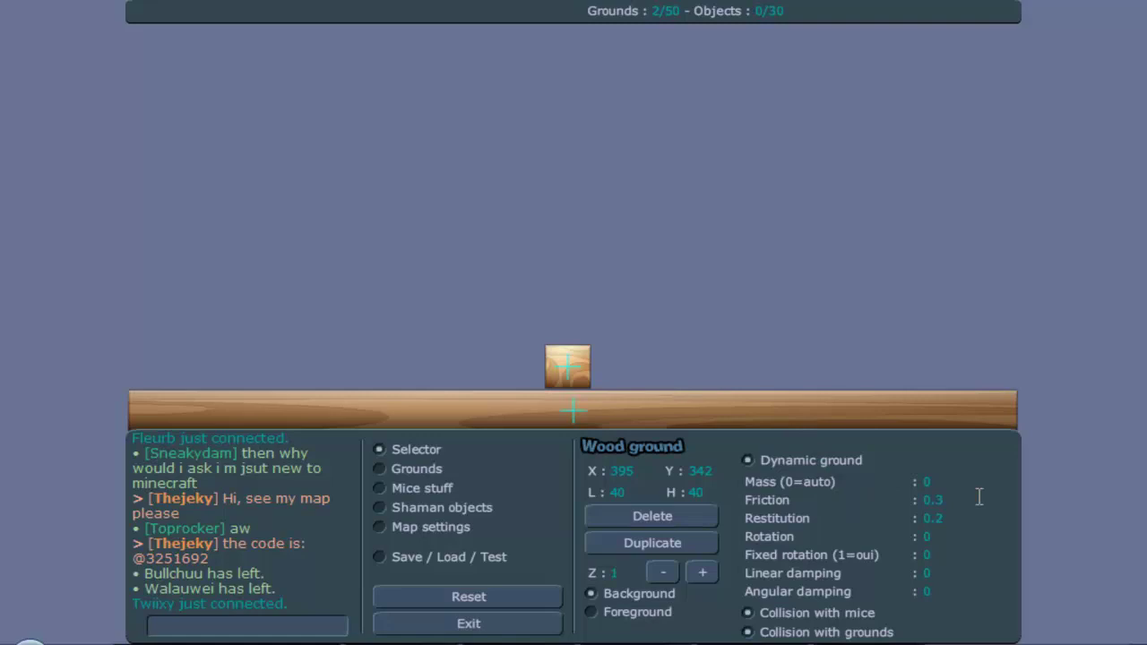
pyautogui.click(944, 477)
pyautogui.click(946, 554)
# Duplicate the dynamic wood block and place the copy above and beside the original at about X 461, Y 220.
pyautogui.click(670, 543)
pyautogui.moveTo(613, 364); pyautogui.dragTo(648, 242)
pyautogui.click(576, 364)
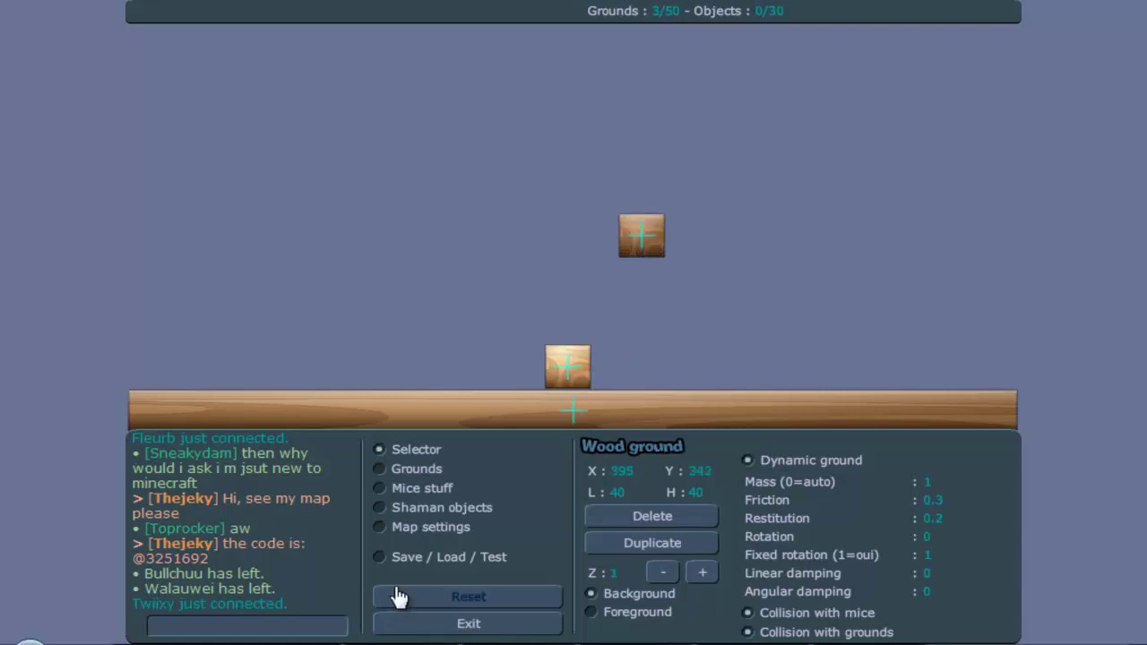
# Copy the map's XML code from the editor and paste it into the text document below the joint code template.
pyautogui.click(403, 559)
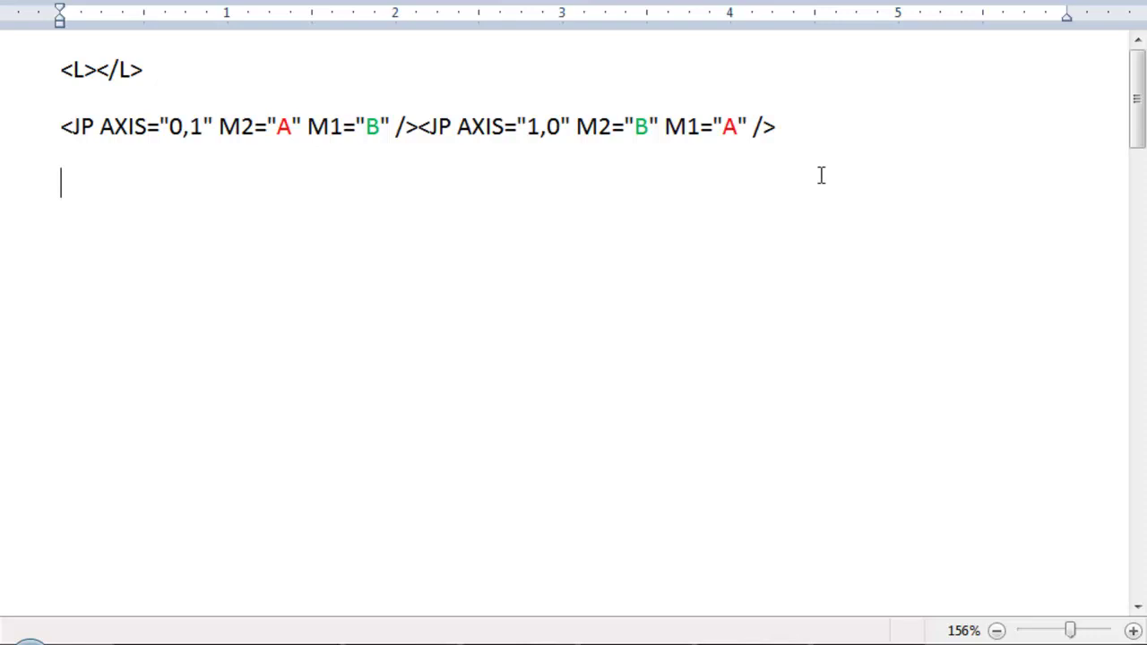
pyautogui.press('Return')
pyautogui.press('Return')
pyautogui.write('<C><P /><Z><S><S P="0,0,0.3,0.2,0,0,0,0" L="795" X="400" H="38" Y="383" T="0" /><S P="1,1,0.3,0.2,0,1,0,0" L="40" X="395" H="40" Y="342" T="0" /><S P="1,1,0.3,0.2,0,1,0,0" L="40" X="461" H="40" Y="220" T="0" /></S><D /><O /></Z></C>')
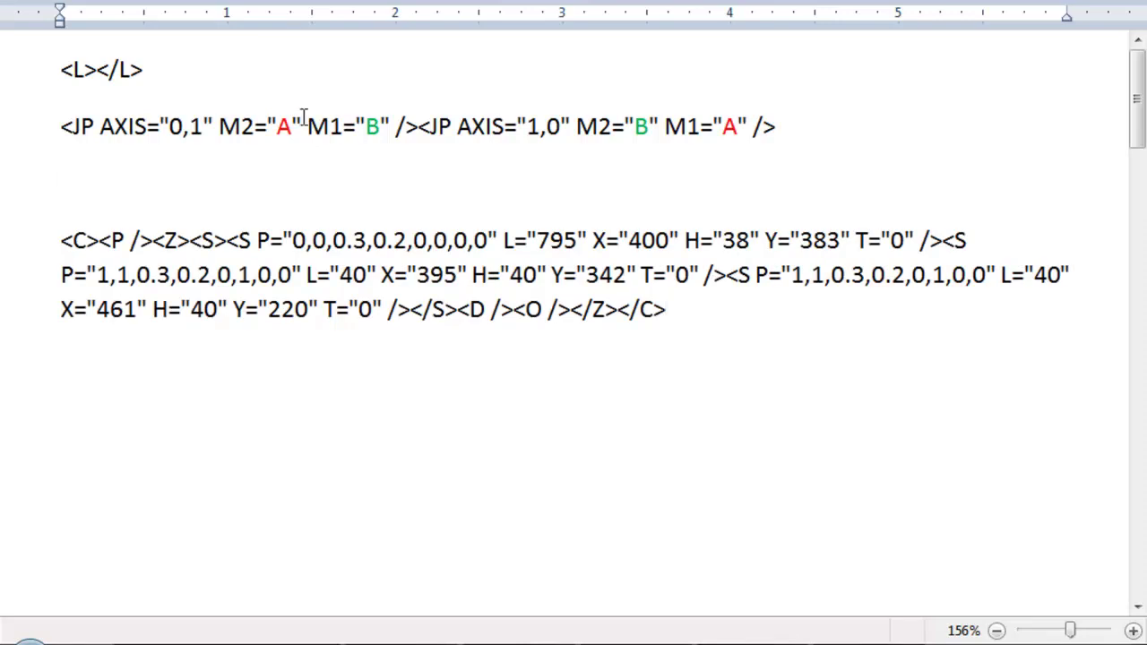
pyautogui.moveTo(660, 312); pyautogui.dragTo(63, 244)
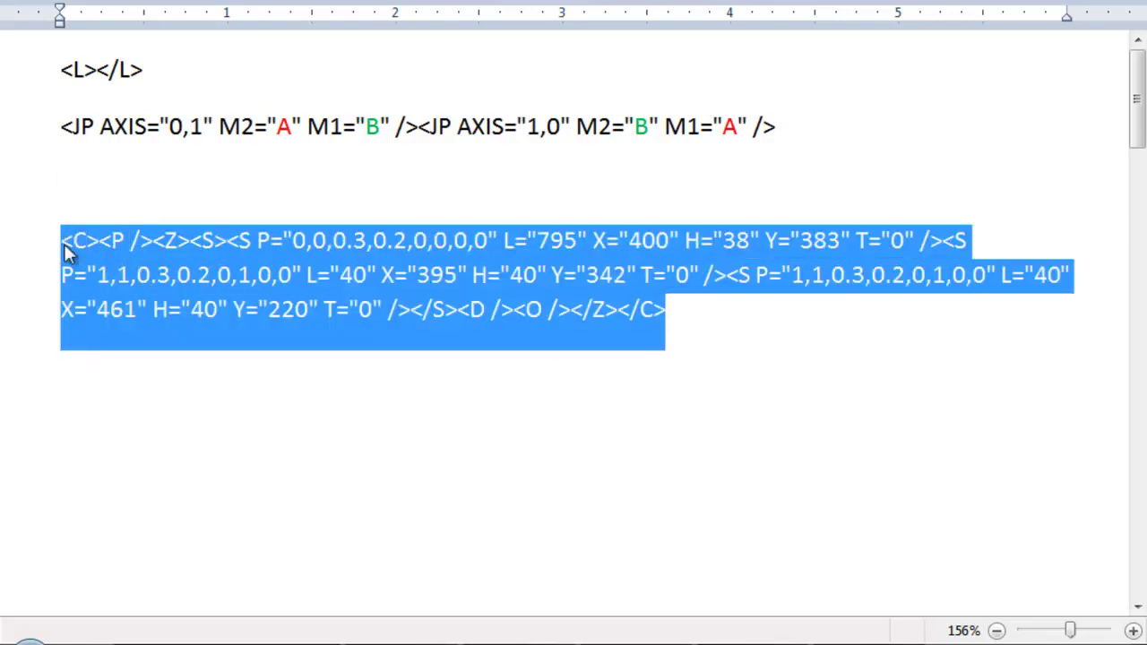
pyautogui.click(674, 333)
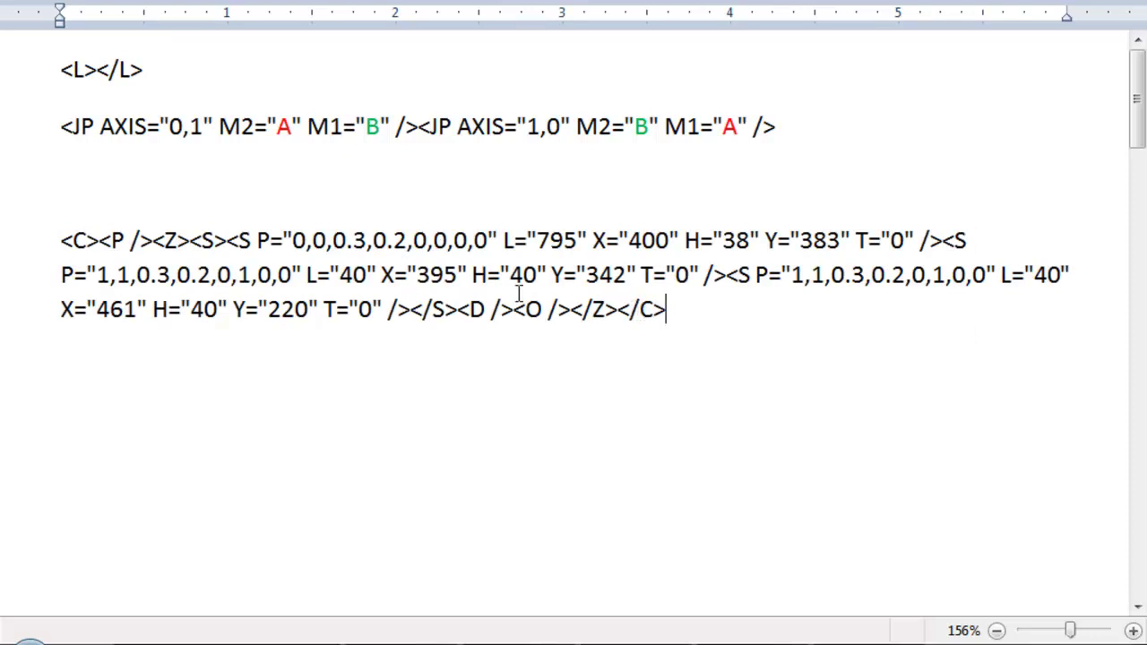
# Copy the <L></L> tags and insert them into the map code between <O /> and </Z>.
pyautogui.moveTo(147, 71); pyautogui.dragTo(66, 71)
pyautogui.click(75, 70)
pyautogui.moveTo(153, 71); pyautogui.dragTo(61, 71)
pyautogui.hotkey('ctrl', 'c')
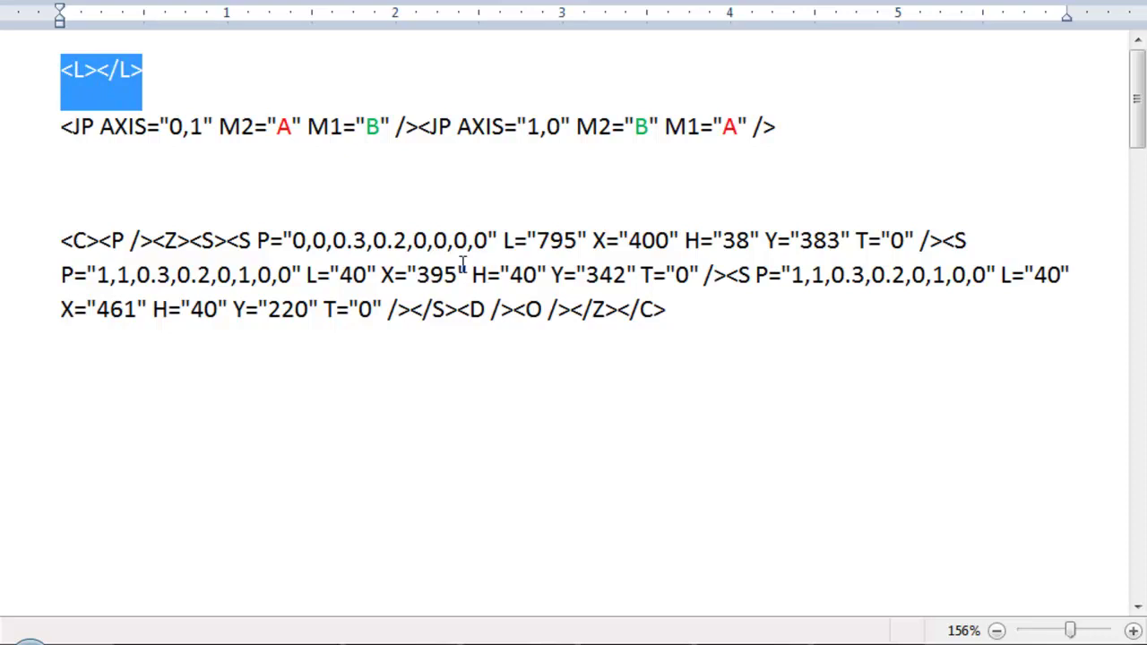
pyautogui.moveTo(574, 310); pyautogui.dragTo(601, 310)
pyautogui.click(570, 309)
pyautogui.click(574, 310)
pyautogui.hotkey('ctrl', 'v')
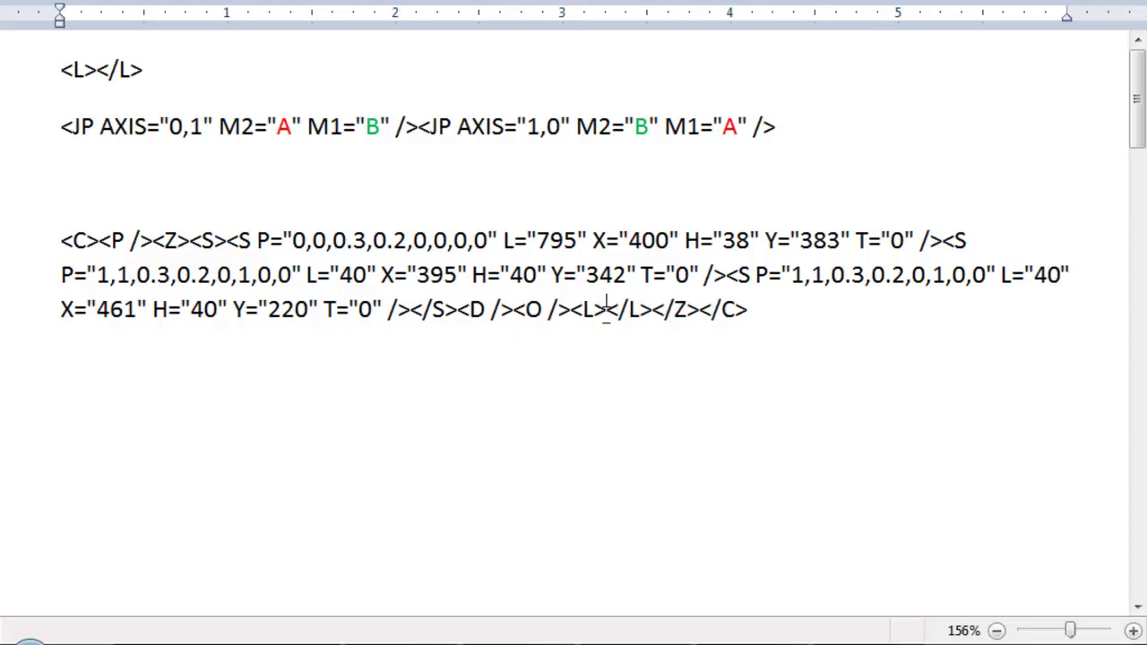
# Try inserting the JP joint line between the <L> and </L> tags of the map code, and undo the insertion.
pyautogui.click(608, 310)
pyautogui.click(115, 139)
pyautogui.click(786, 126)
pyautogui.hotkey('shift', 'Home')
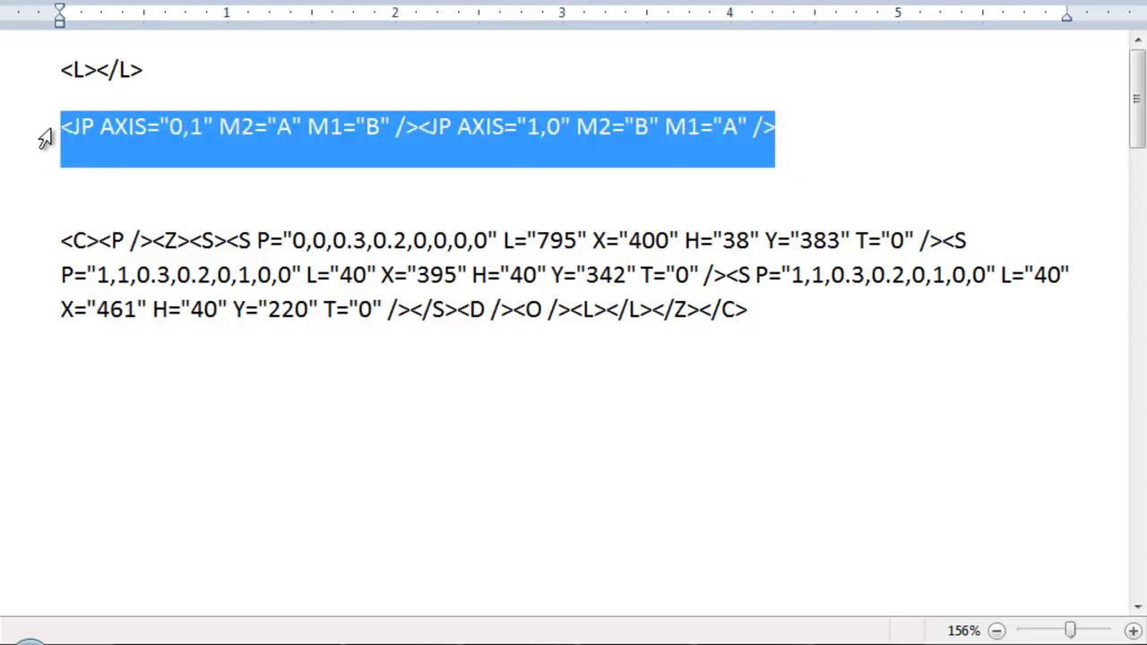
pyautogui.click(380, 188)
pyautogui.moveTo(781, 125); pyautogui.dragTo(61, 125)
pyautogui.hotkey('ctrl', 'c')
pyautogui.click(607, 309)
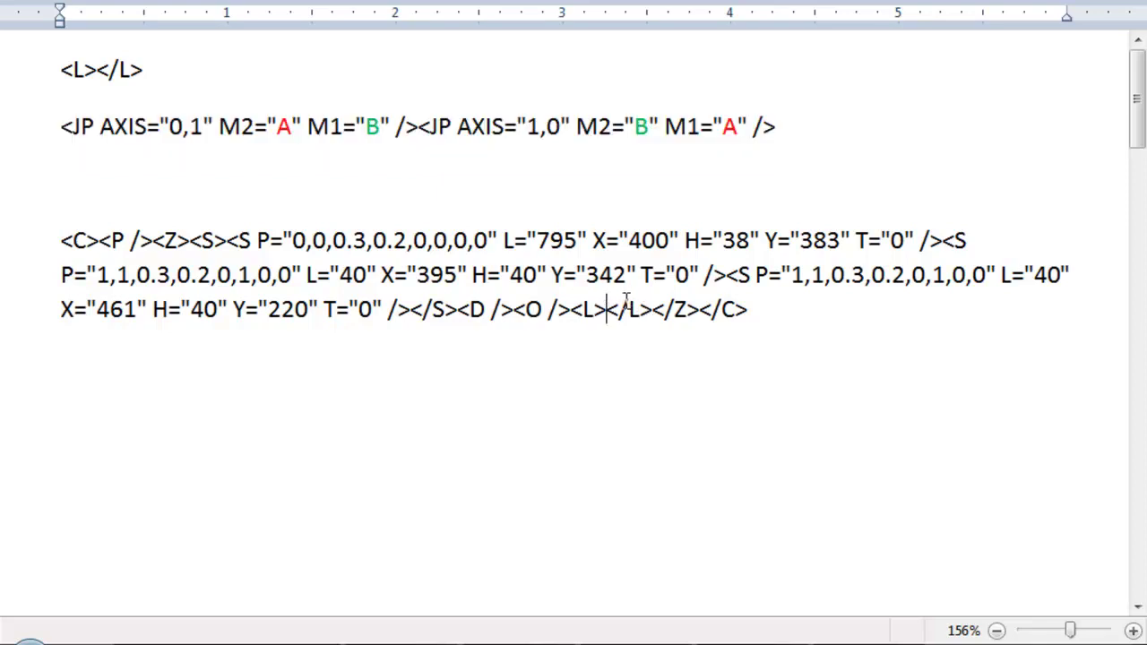
pyautogui.hotkey('ctrl', 'v')
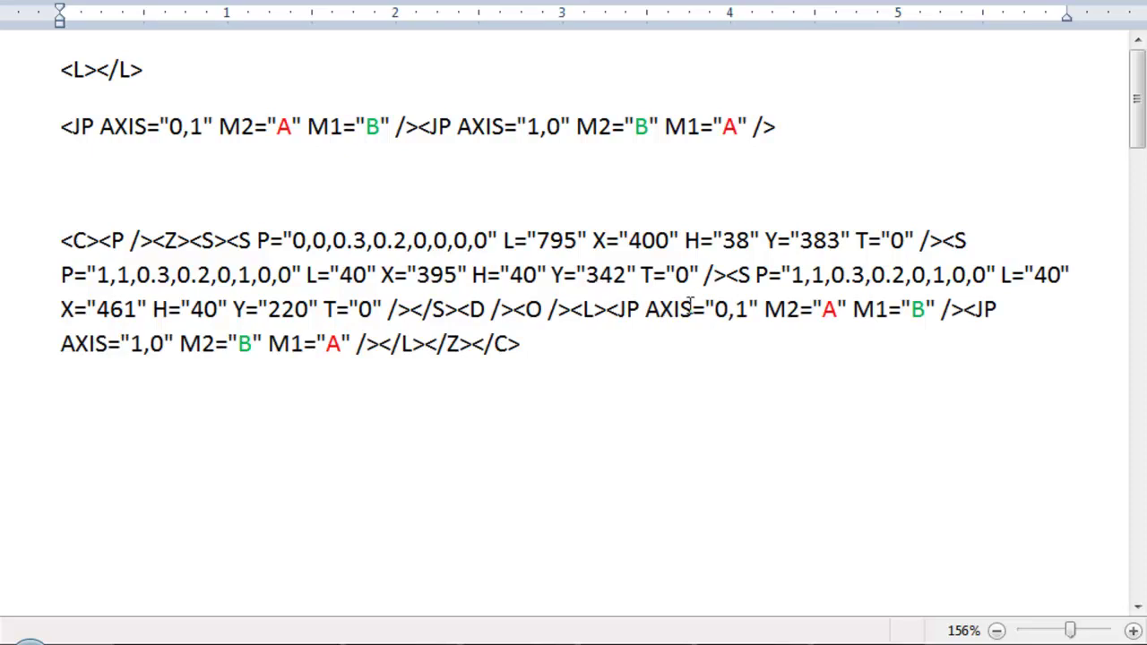
pyautogui.hotkey('ctrl', 'z')
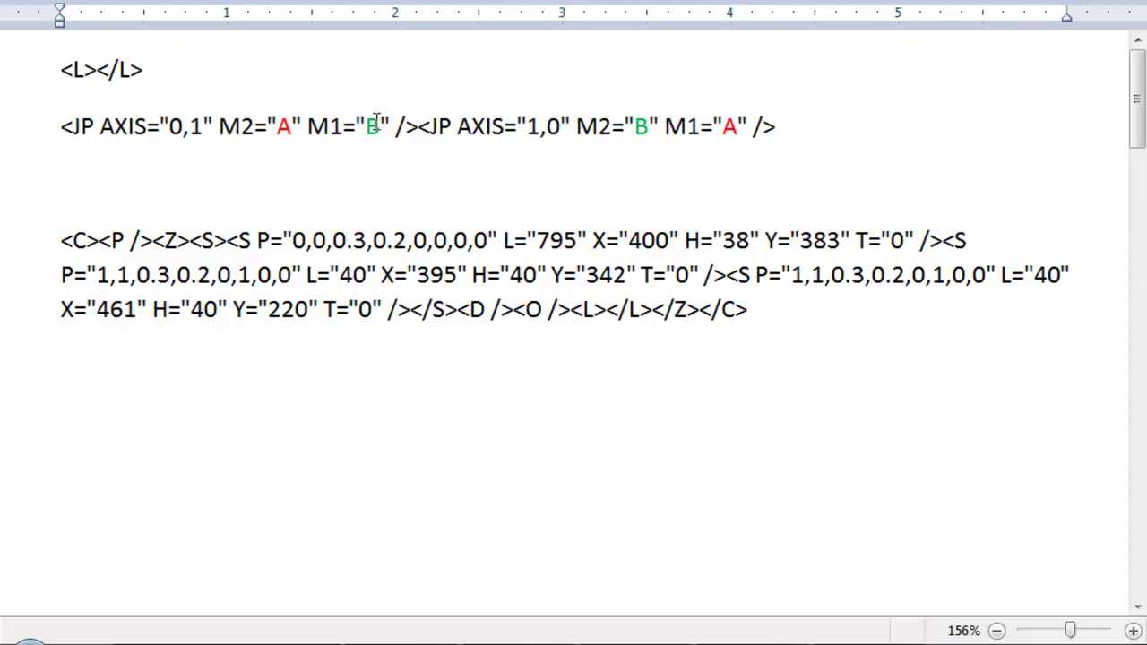
# Copy both JP AXIS tags from the template line and paste them between <L> and </L> in the map code.
pyautogui.moveTo(62, 126); pyautogui.dragTo(777, 134)
pyautogui.hotkey('ctrl', 'c')
pyautogui.click(606, 310)
pyautogui.hotkey('ctrl', 'v')
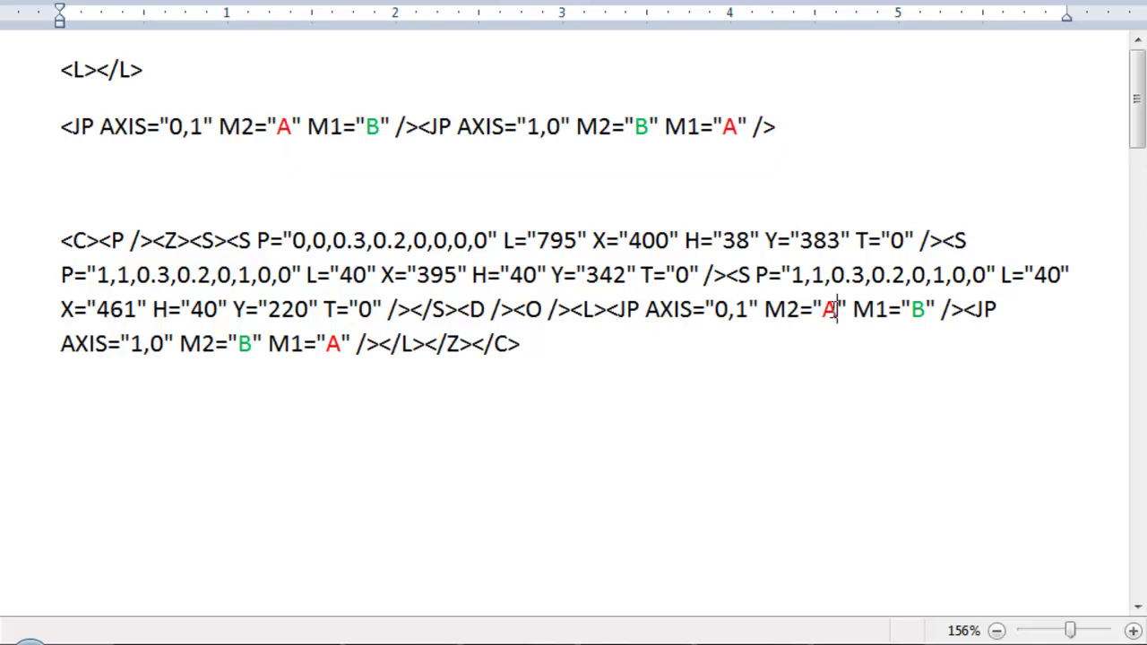
# Look up the Z numbers of the two dynamic blocks in the Transformice map editor for the M2 and M1 values.
pyautogui.moveTo(837, 311); pyautogui.dragTo(800, 310)
pyautogui.click(887, 311)
pyautogui.moveTo(767, 310); pyautogui.dragTo(823, 310)
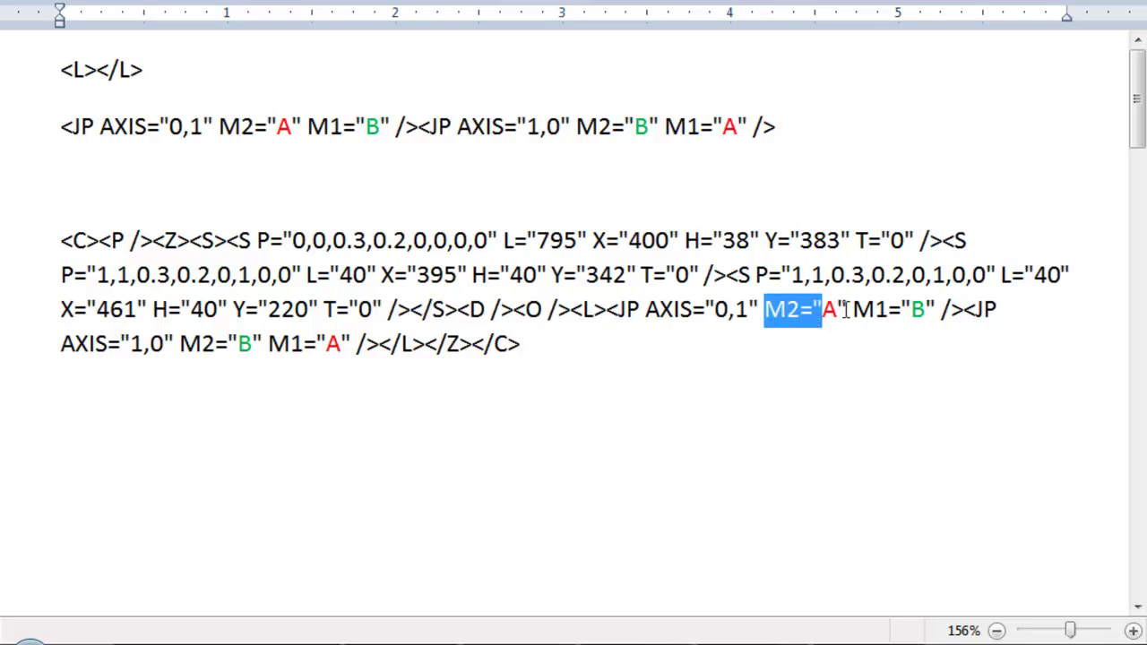
pyautogui.click(678, 638)
pyautogui.click(427, 453)
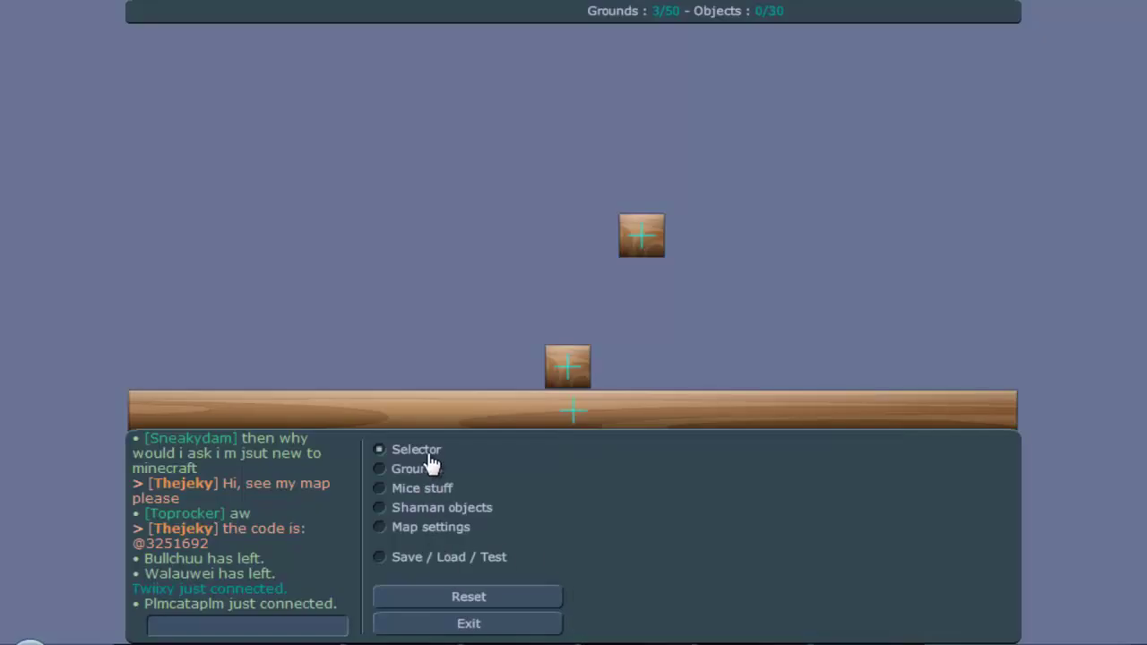
pyautogui.click(569, 380)
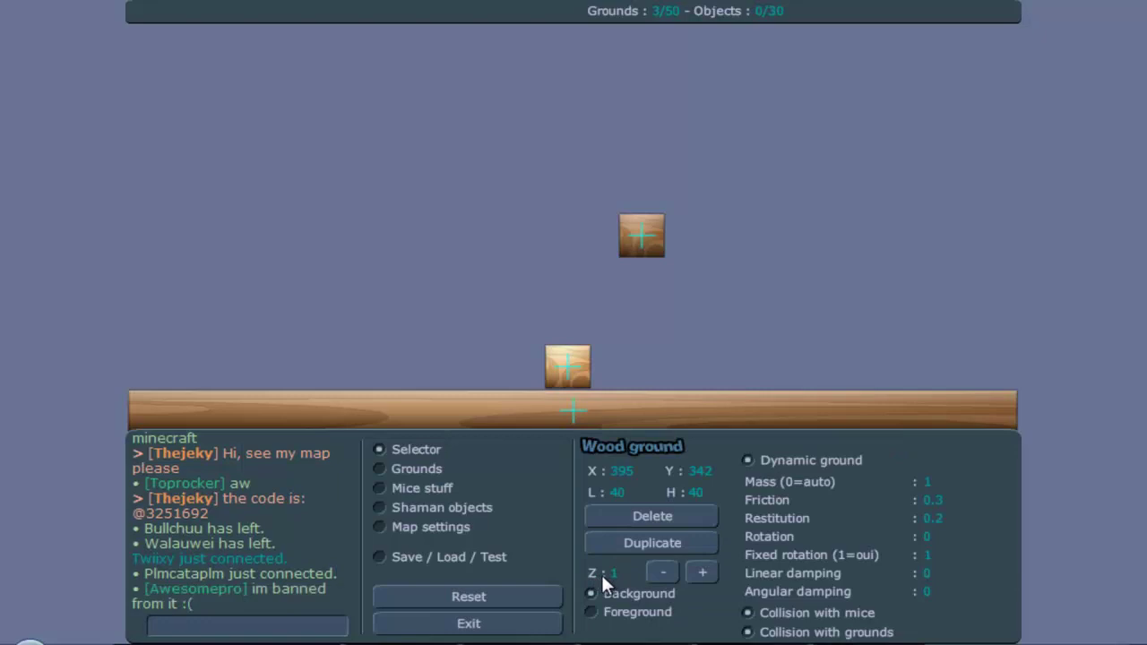
pyautogui.click(652, 238)
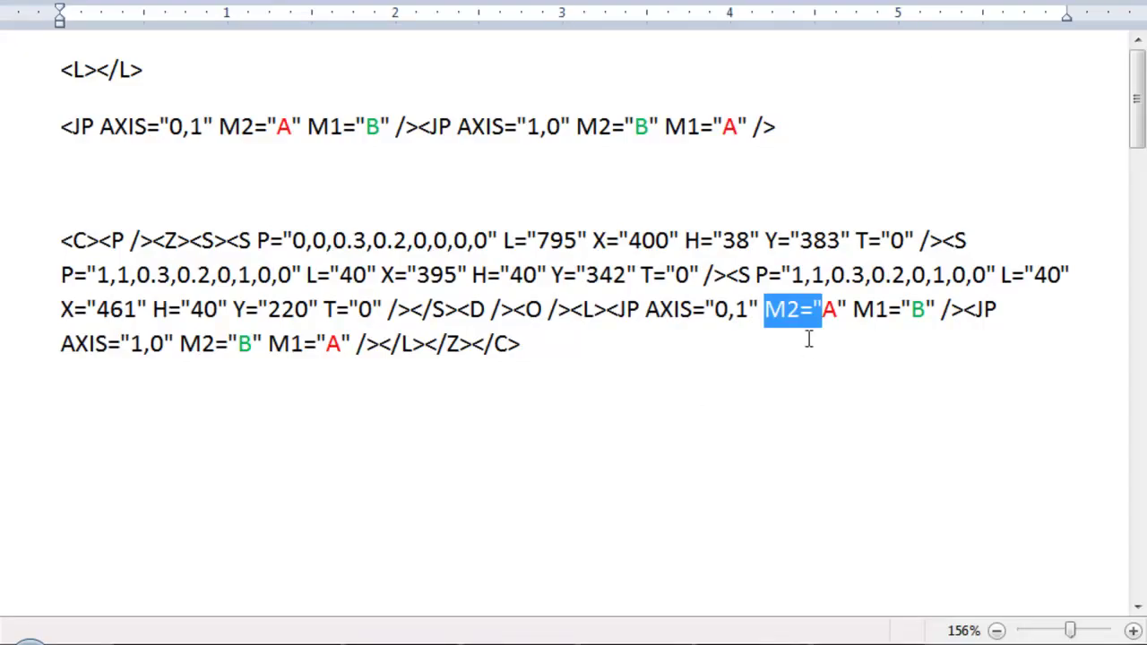
# Back in the document, replace A with 1 and B with 2 in the map code's first JP tag (AXIS="0,1").
pyautogui.click(816, 309)
pyautogui.doubleClick(830, 309)
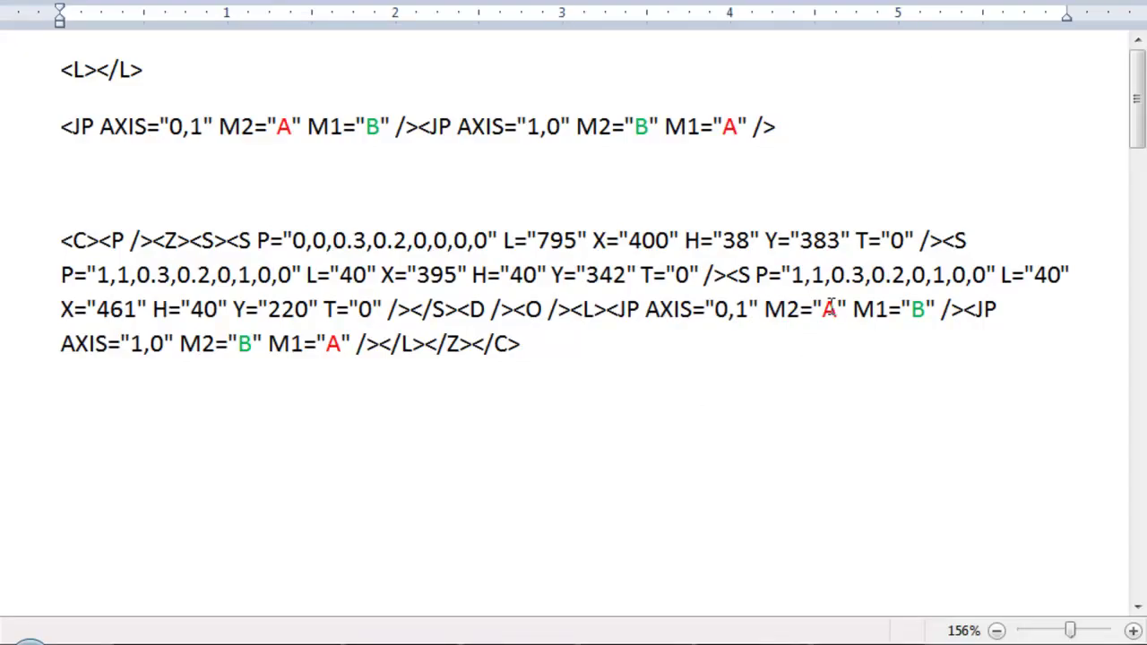
pyautogui.press('BackSpace')
pyautogui.write('1')
pyautogui.click(923, 306)
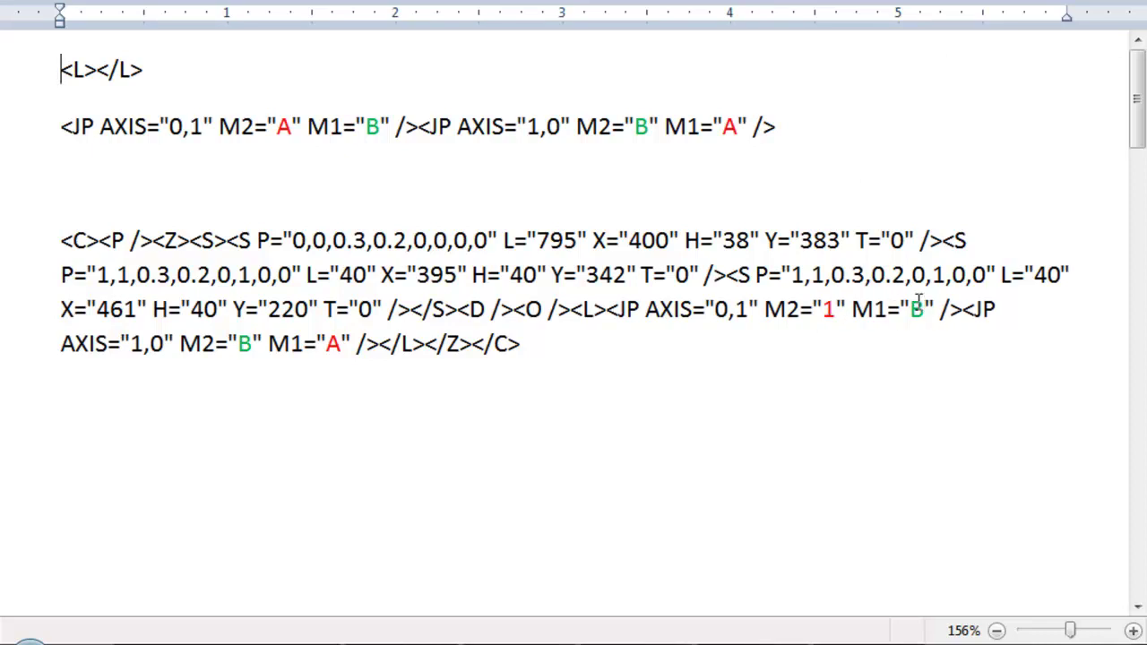
pyautogui.doubleClick(918, 304)
pyautogui.press('BackSpace')
pyautogui.write('2')
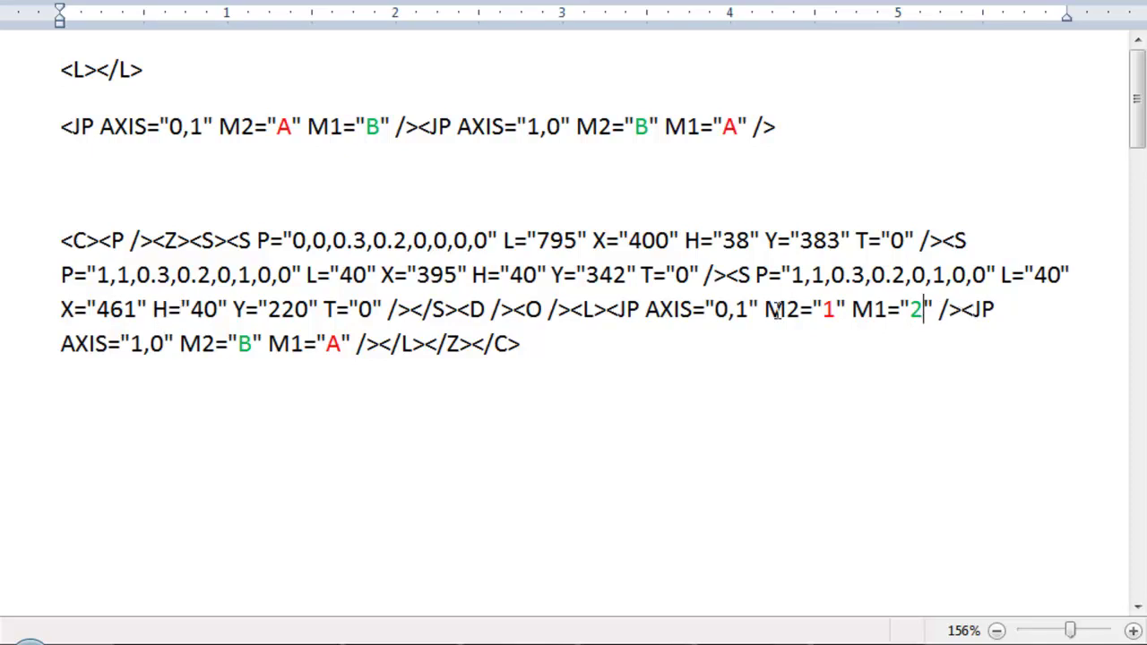
# Examine the AXIS="0,1" attribute and its two numbers in the map code's first JP tag.
pyautogui.moveTo(760, 309); pyautogui.dragTo(659, 310)
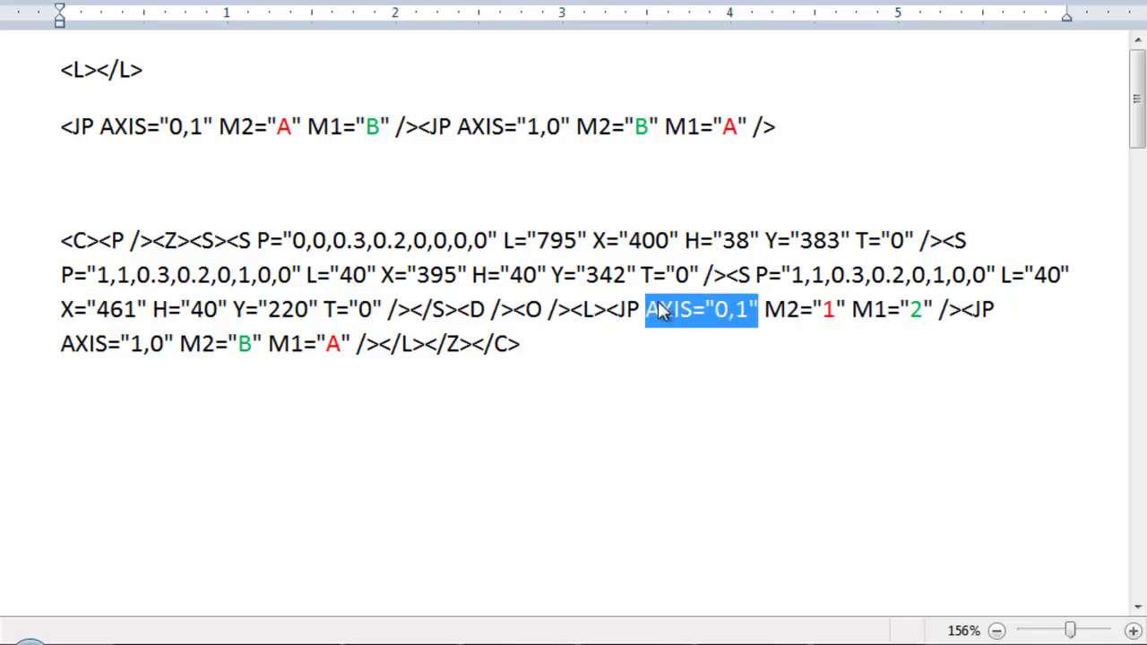
pyautogui.click(673, 309)
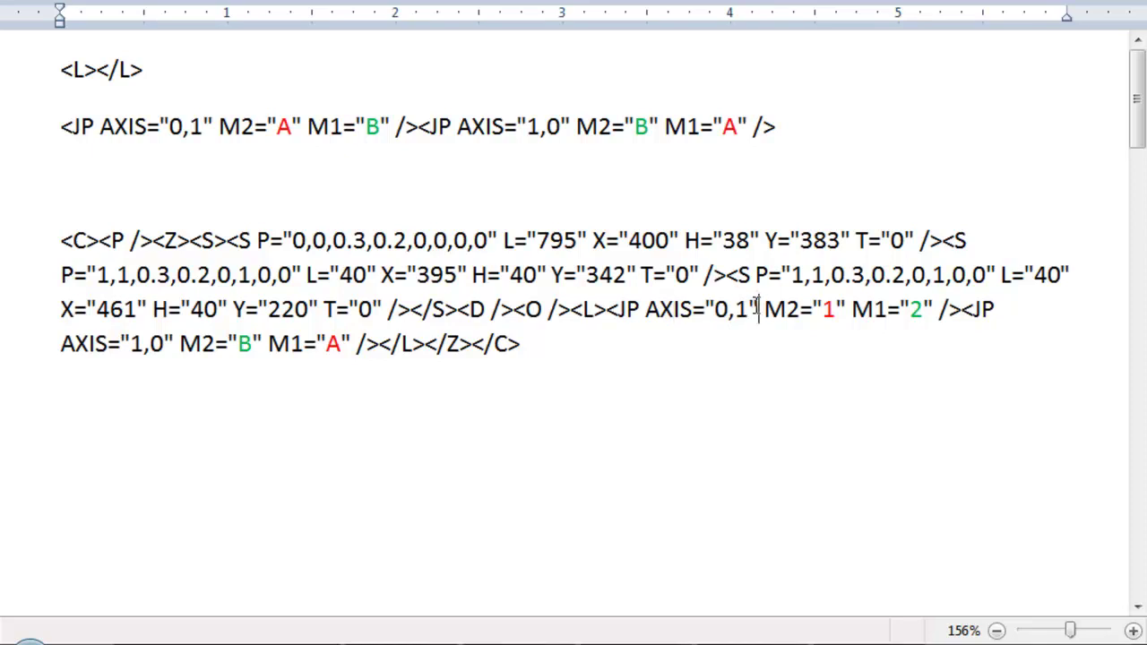
pyautogui.moveTo(760, 310); pyautogui.dragTo(645, 310)
pyautogui.click(706, 309)
pyautogui.moveTo(727, 309); pyautogui.dragTo(753, 309)
pyautogui.click(740, 310)
pyautogui.click(750, 309)
# Set M2 to 2 and M1 to 1 in the map code's second JP tag (AXIS="1,0").
pyautogui.doubleClick(243, 343)
pyautogui.write('2')
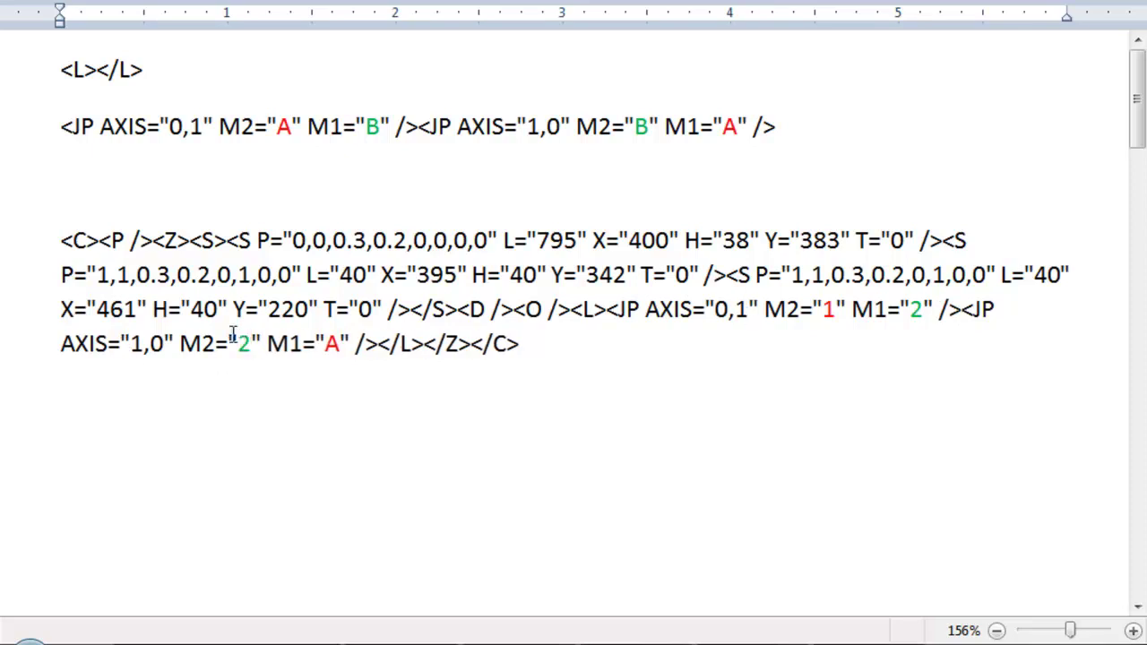
pyautogui.press('BackSpace')
pyautogui.write('1')
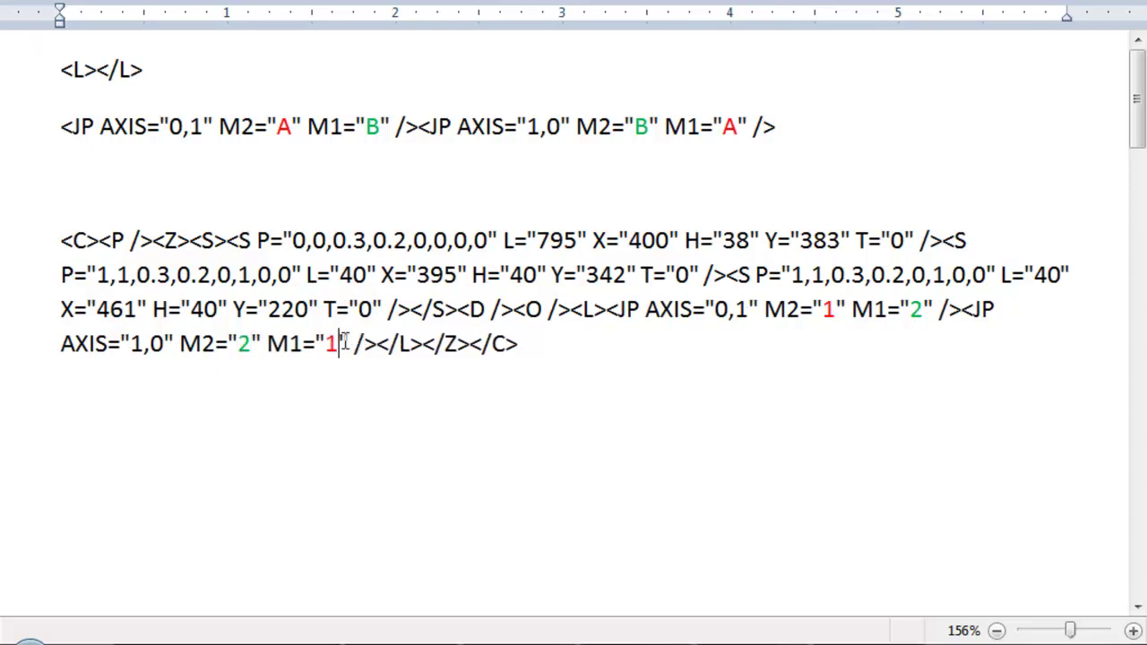
# Copy the complete edited map code and load it in the Transformice map editor.
pyautogui.moveTo(571, 352); pyautogui.dragTo(60, 240)
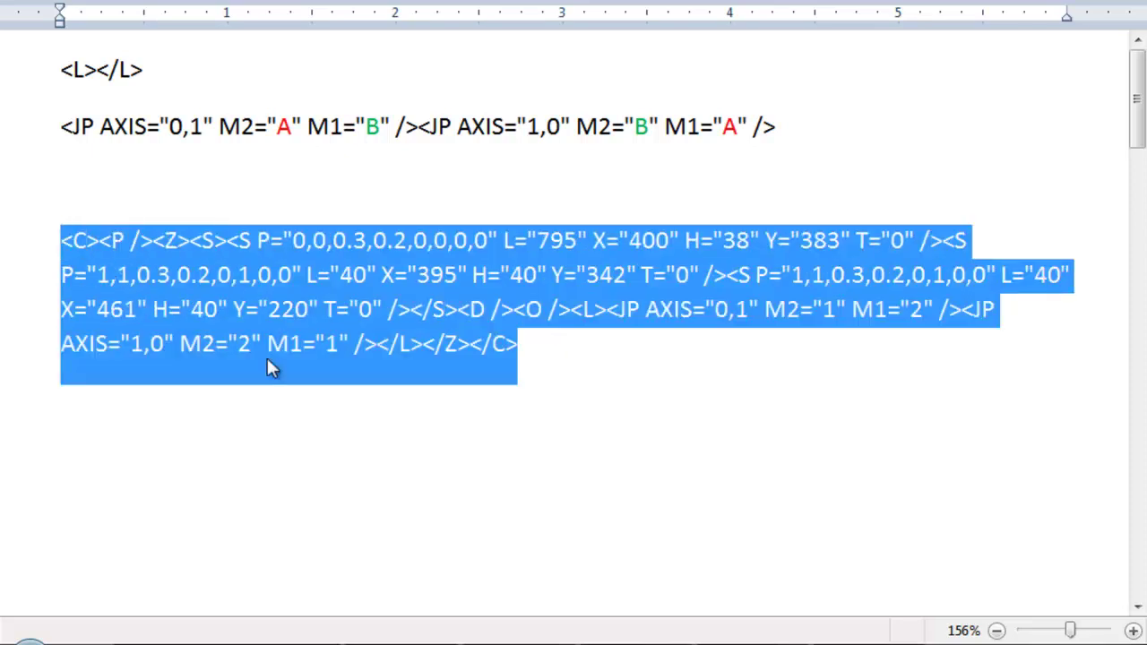
pyautogui.hotkey('alt', 'Tab')
pyautogui.click(448, 557)
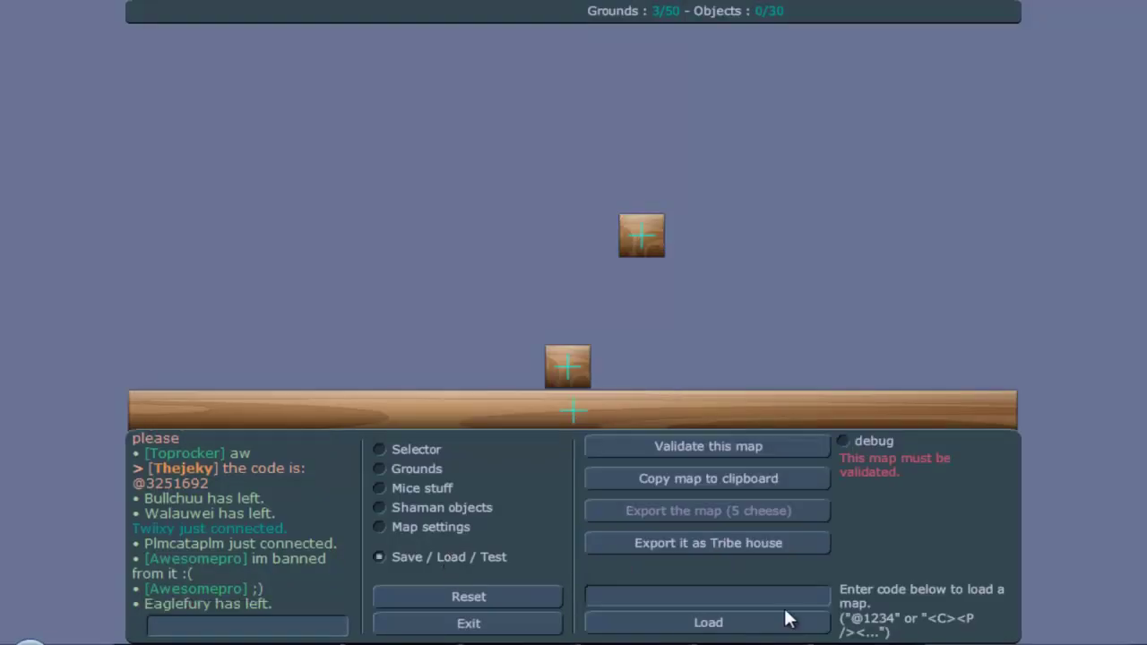
pyautogui.click(752, 622)
# Start validating the map and move the mouse against the lower block to test the joint between both blocks.
pyautogui.click(486, 559)
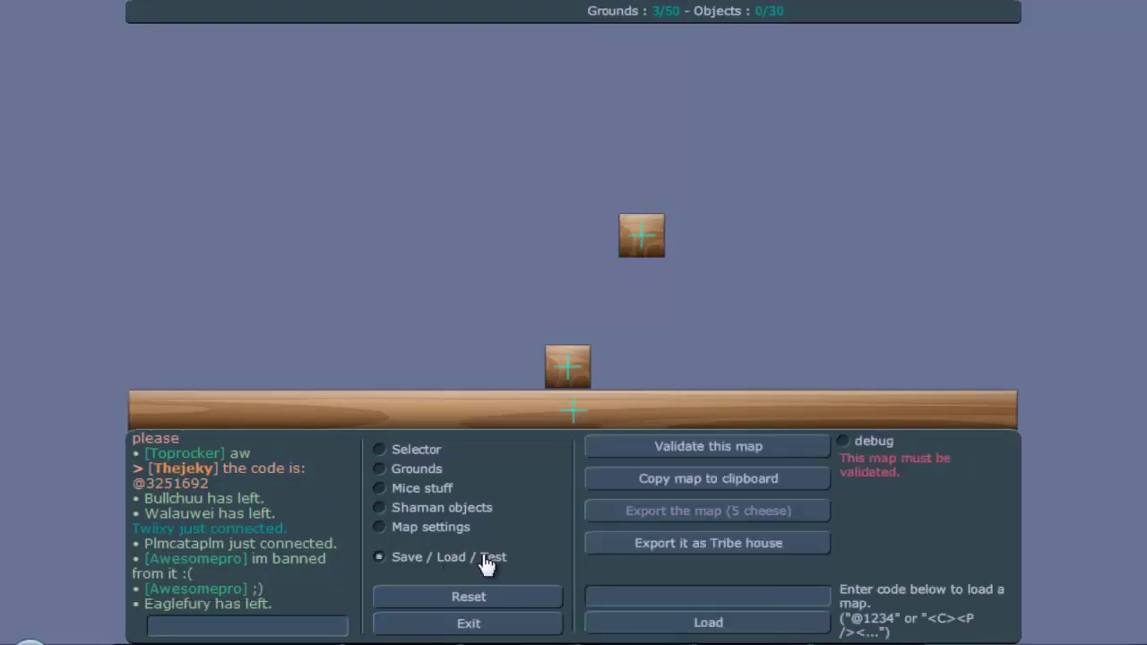
pyautogui.click(672, 445)
pyautogui.press('Left')
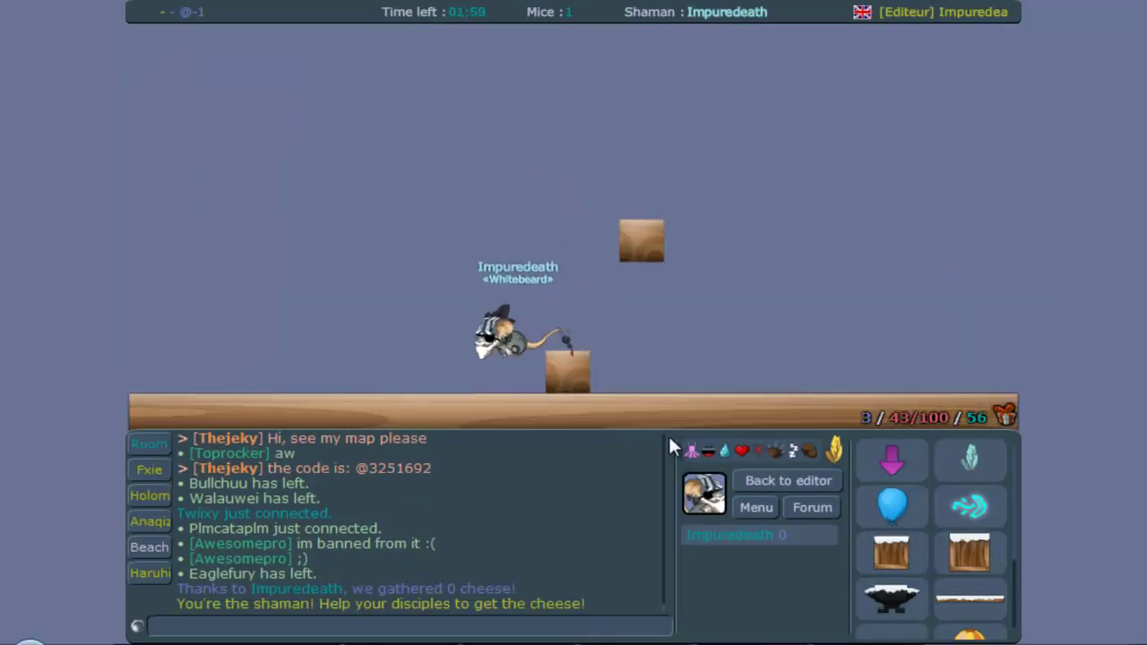
pyautogui.press('Left')
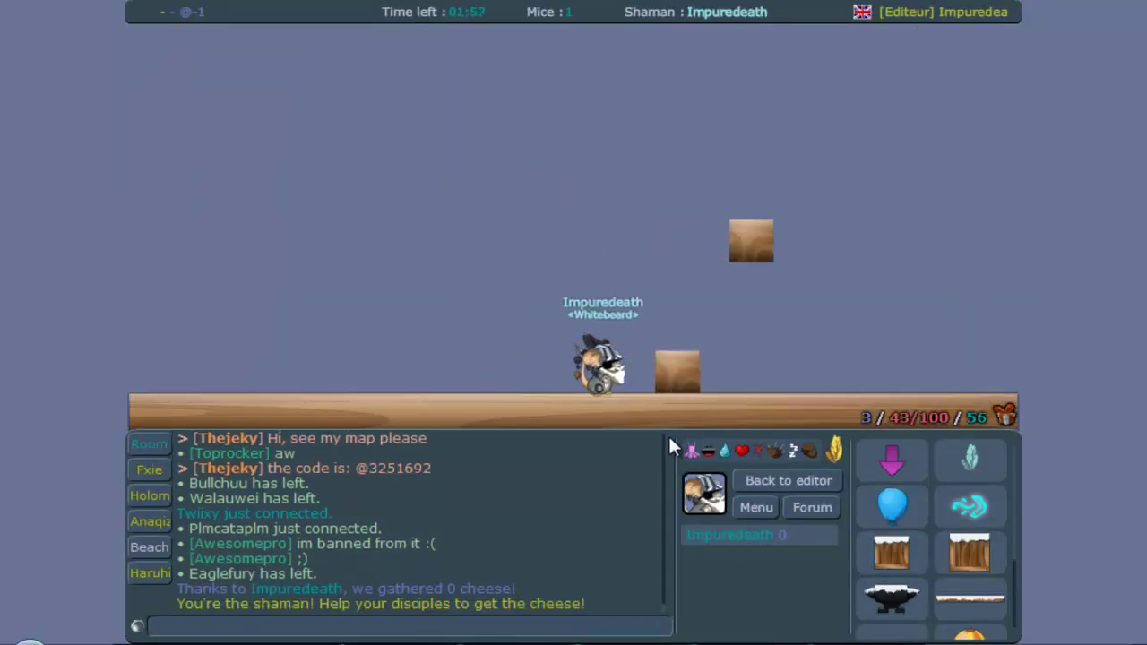
pyautogui.press('Right')
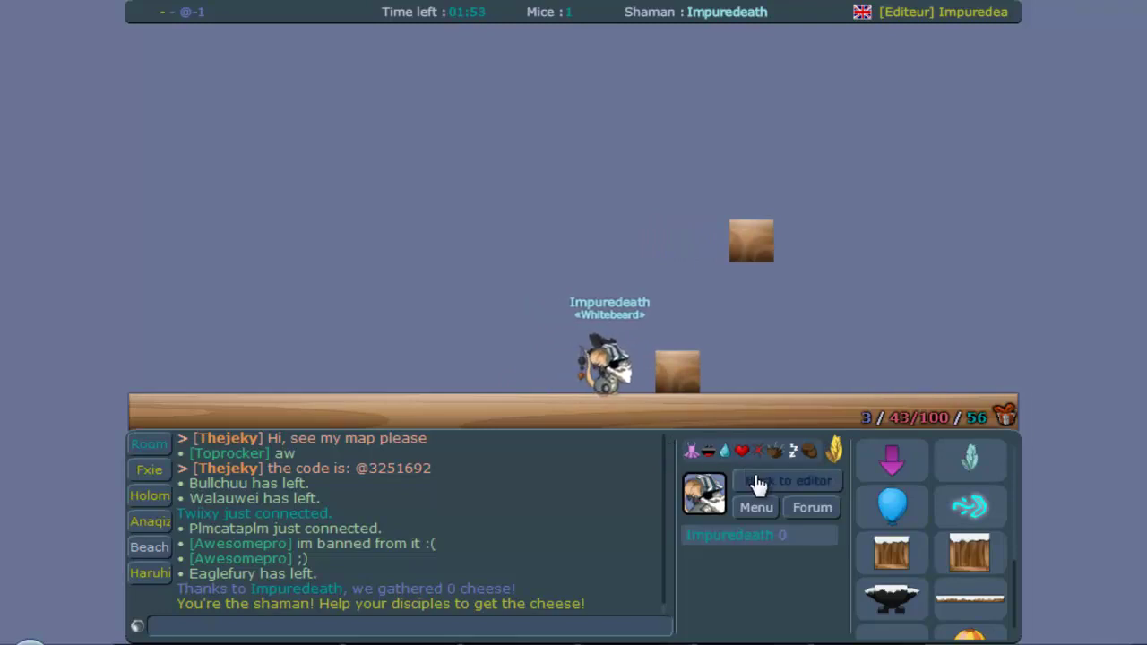
pyautogui.press('Up')
pyautogui.press('Left')
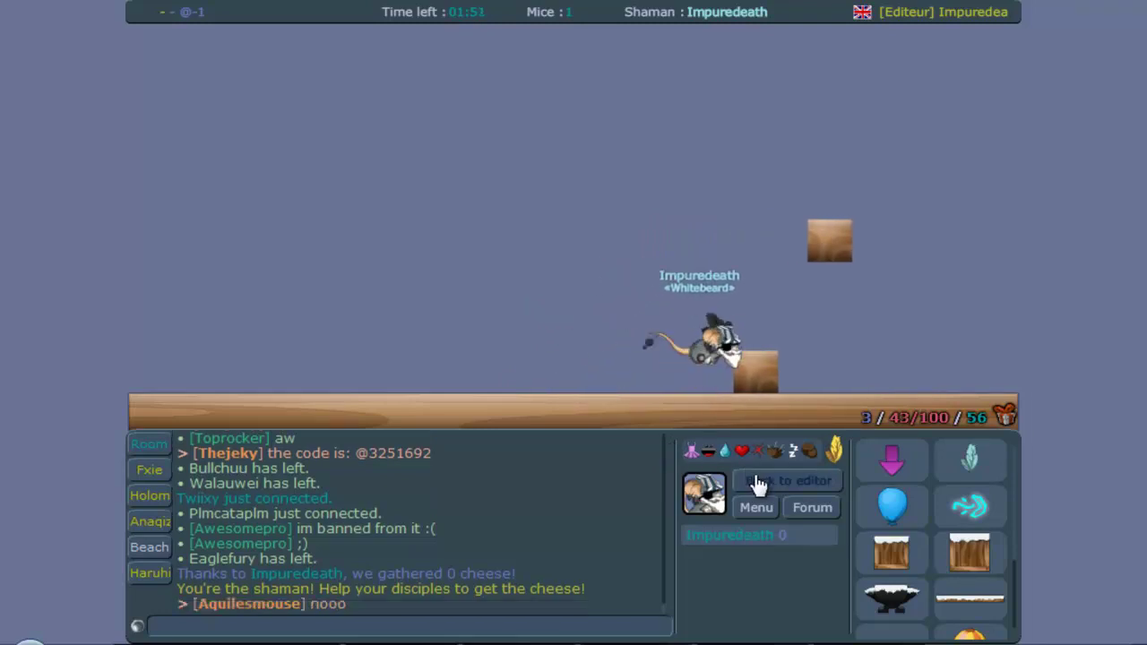